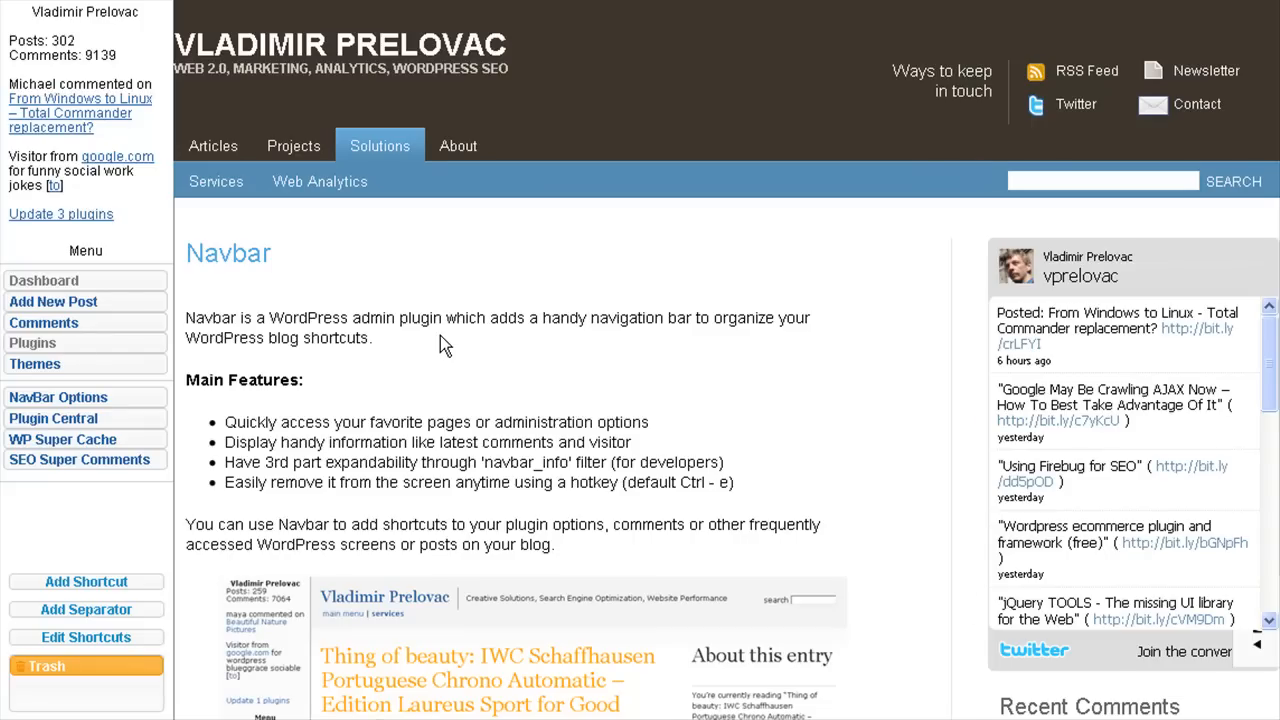
# Toggle the NavBar sidebar off and on with Ctrl+E, then drag its edge to widen it
pyautogui.hotkey('ctrl', 'e')
pyautogui.hotkey('ctrl', 'e')
pyautogui.hotkey('ctrl', 'e')
pyautogui.hotkey('ctrl', 'e')
pyautogui.moveTo(174, 248)
pyautogui.mouseDown()
pyautogui.moveTo(324, 238)
pyautogui.moveTo(175, 233)
pyautogui.mouseUp()
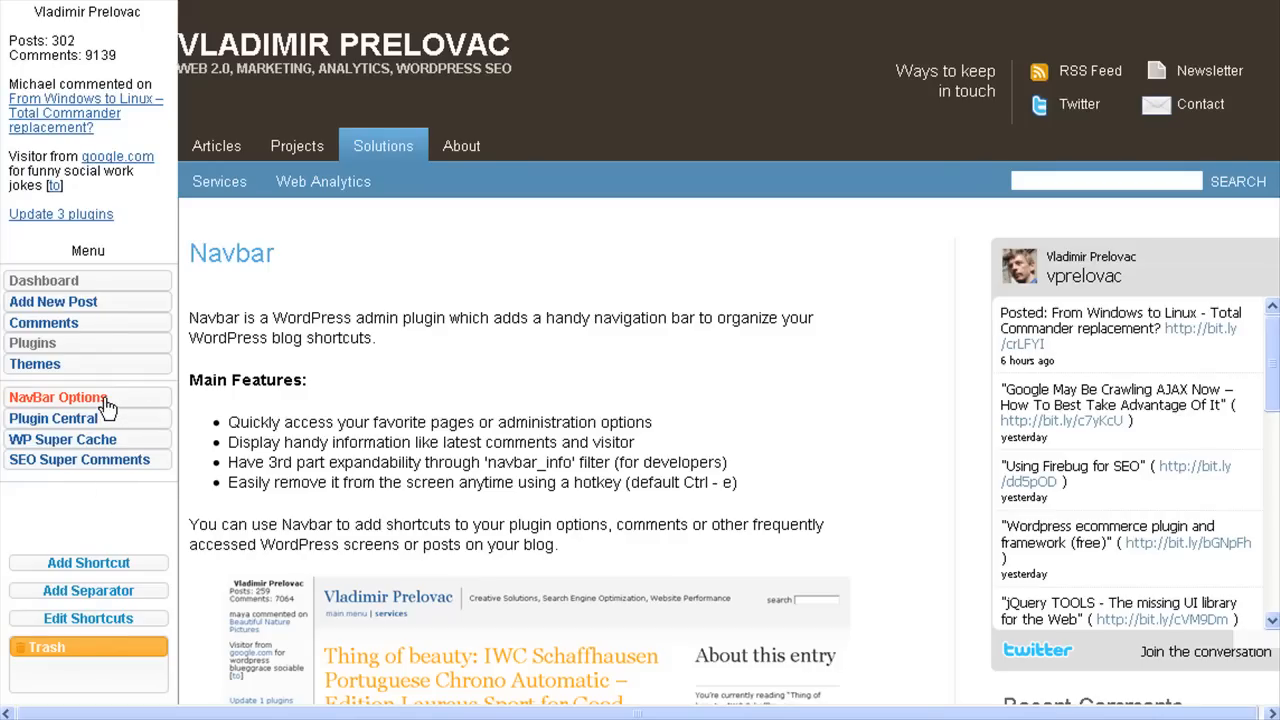
# Review NavBar Options and keep the NavBar Position set to Left
pyautogui.click(58, 397)
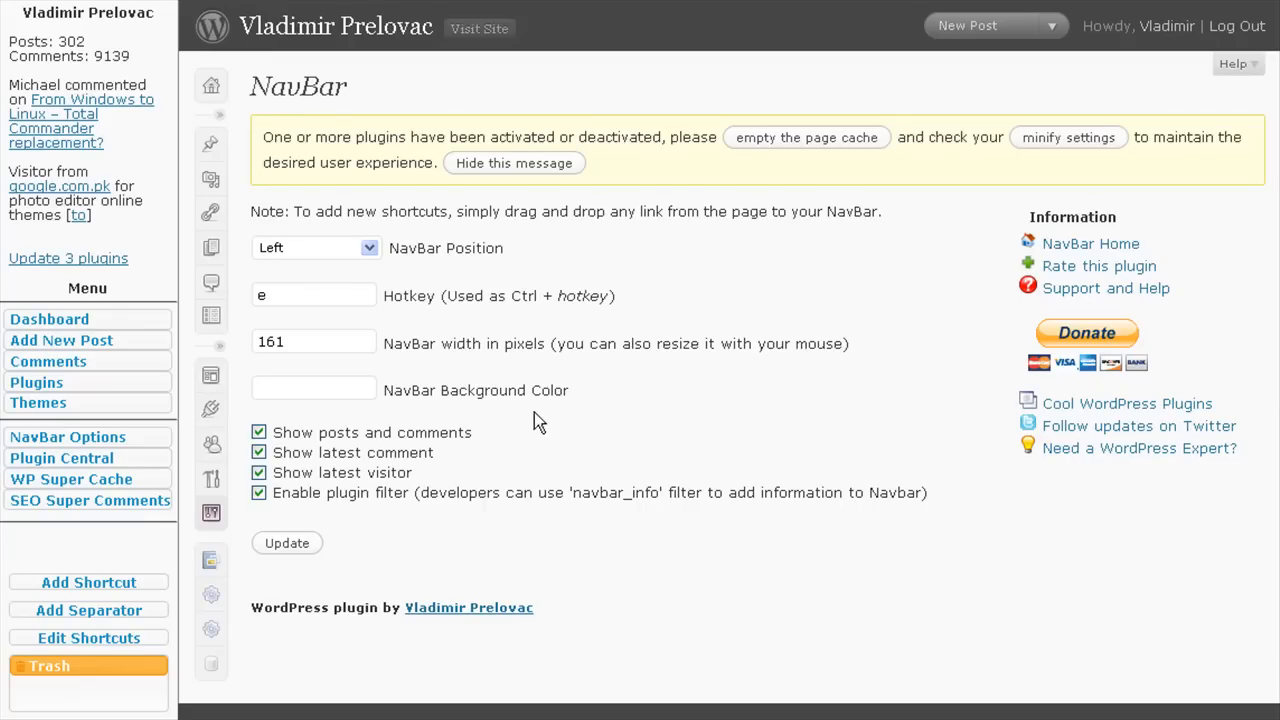
pyautogui.click(344, 247)
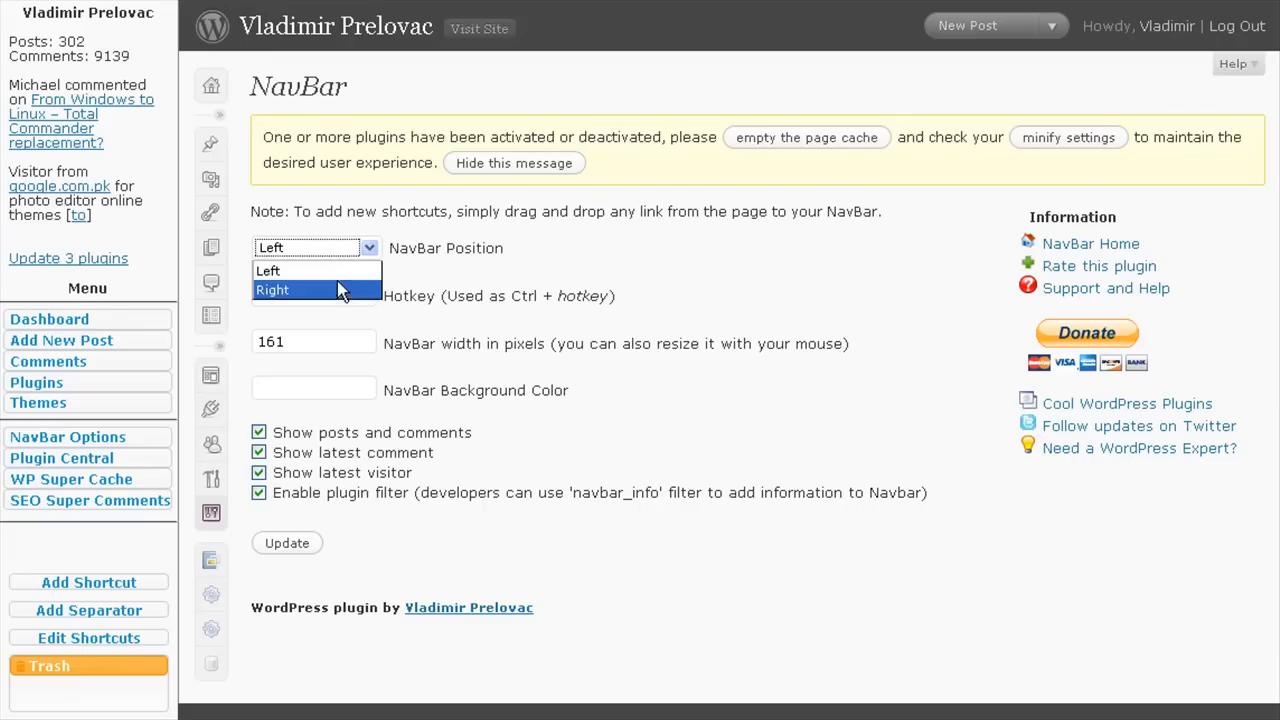
pyautogui.click(336, 249)
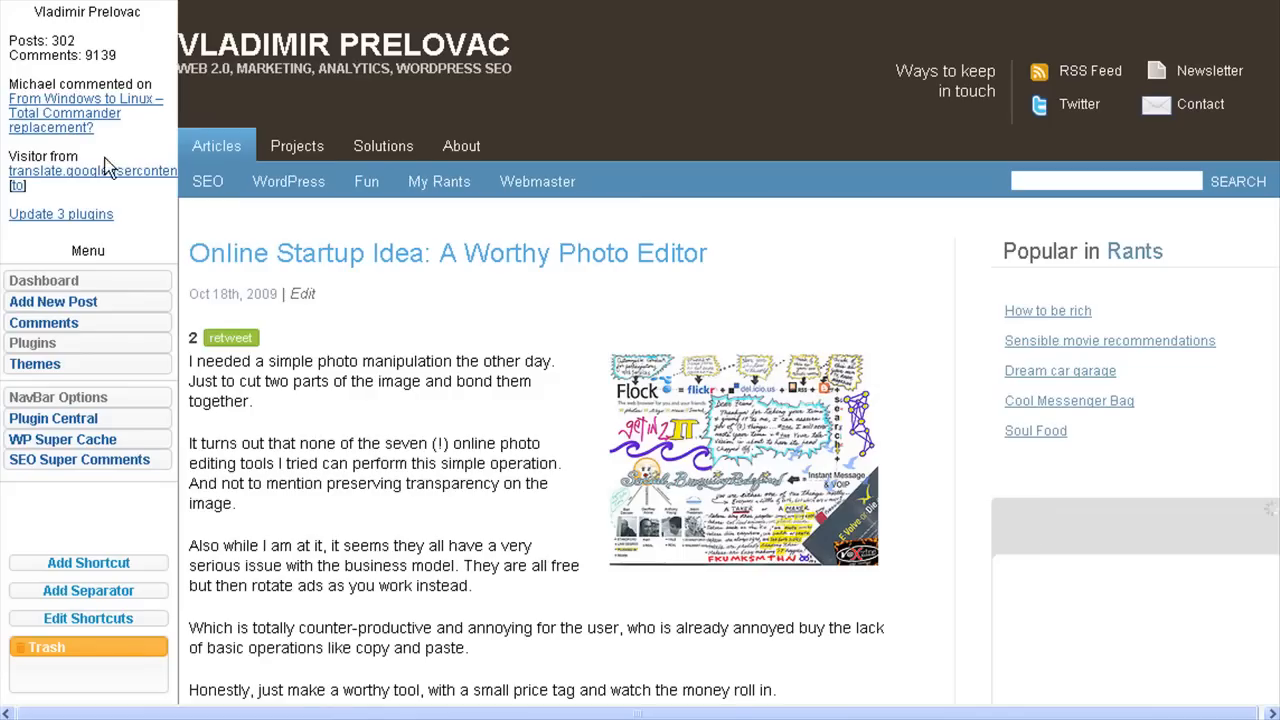
pyautogui.scroll(-5, 371, 280)
pyautogui.scroll(5, 370, 282)
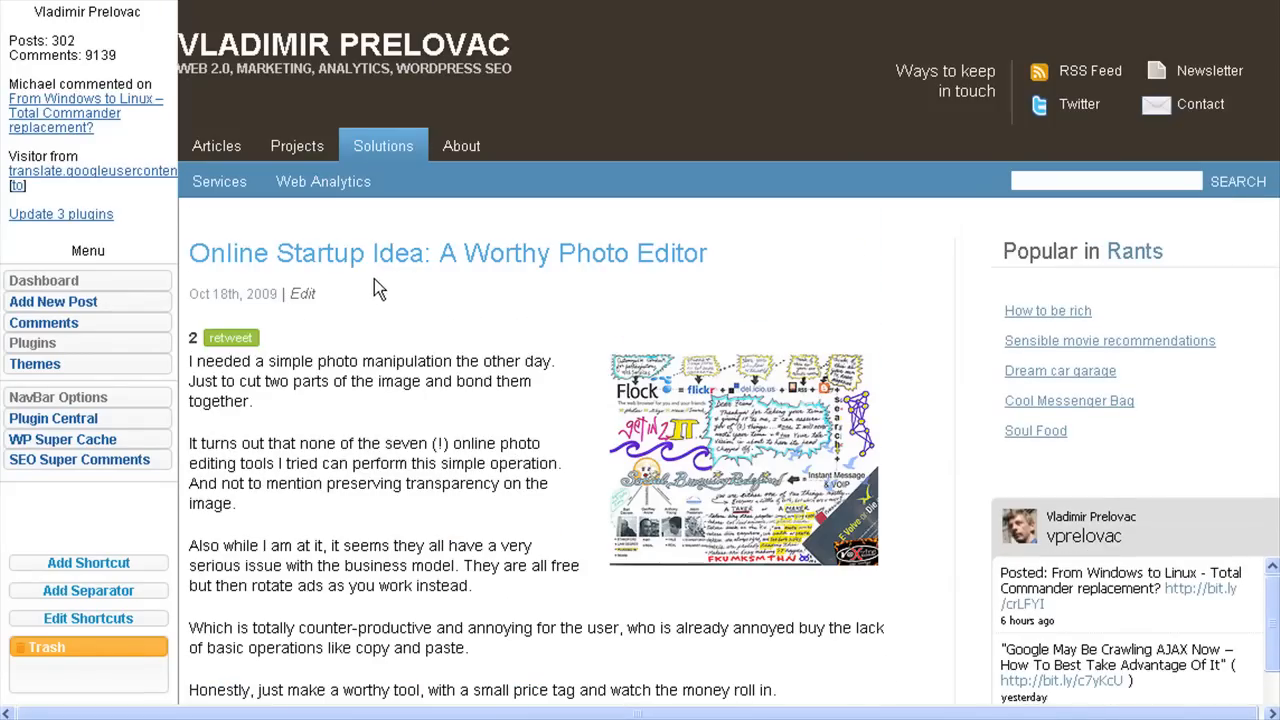
# Drag the Smart Youtube settings link into the NavBar menu below WP Super Cache
pyautogui.click(33, 343)
pyautogui.scroll(-2, 325, 357)
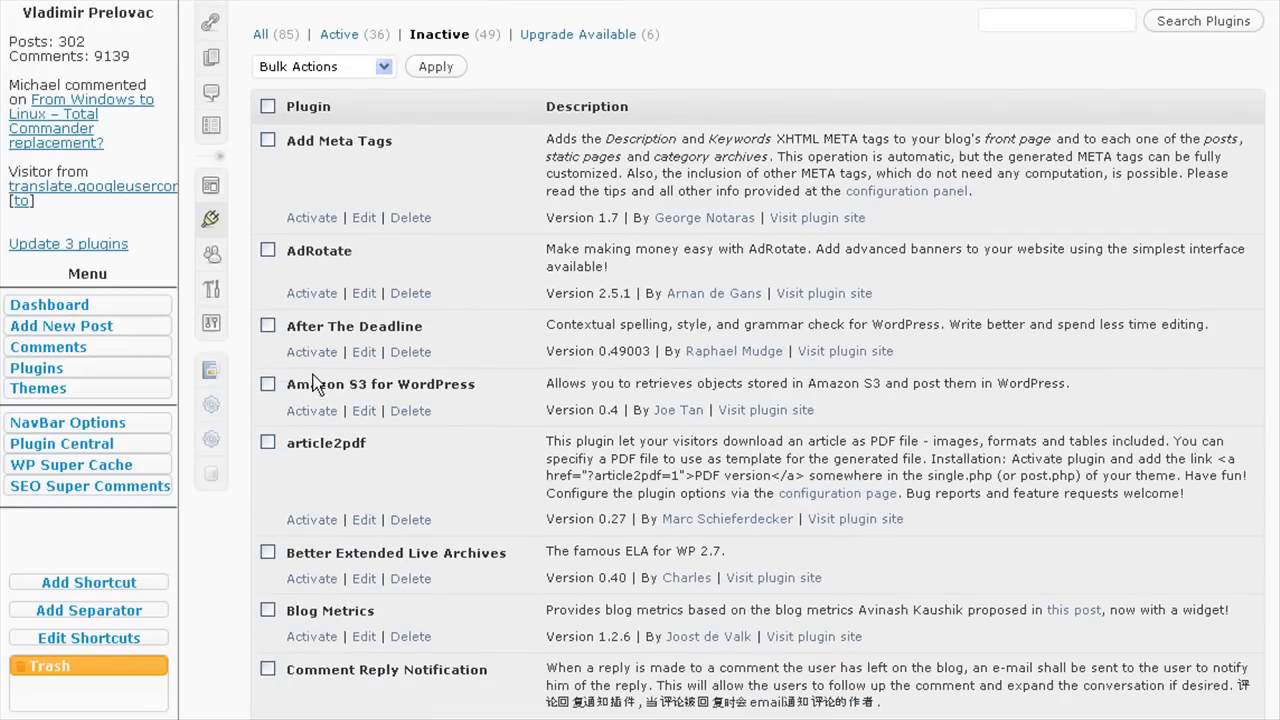
pyautogui.click(212, 323)
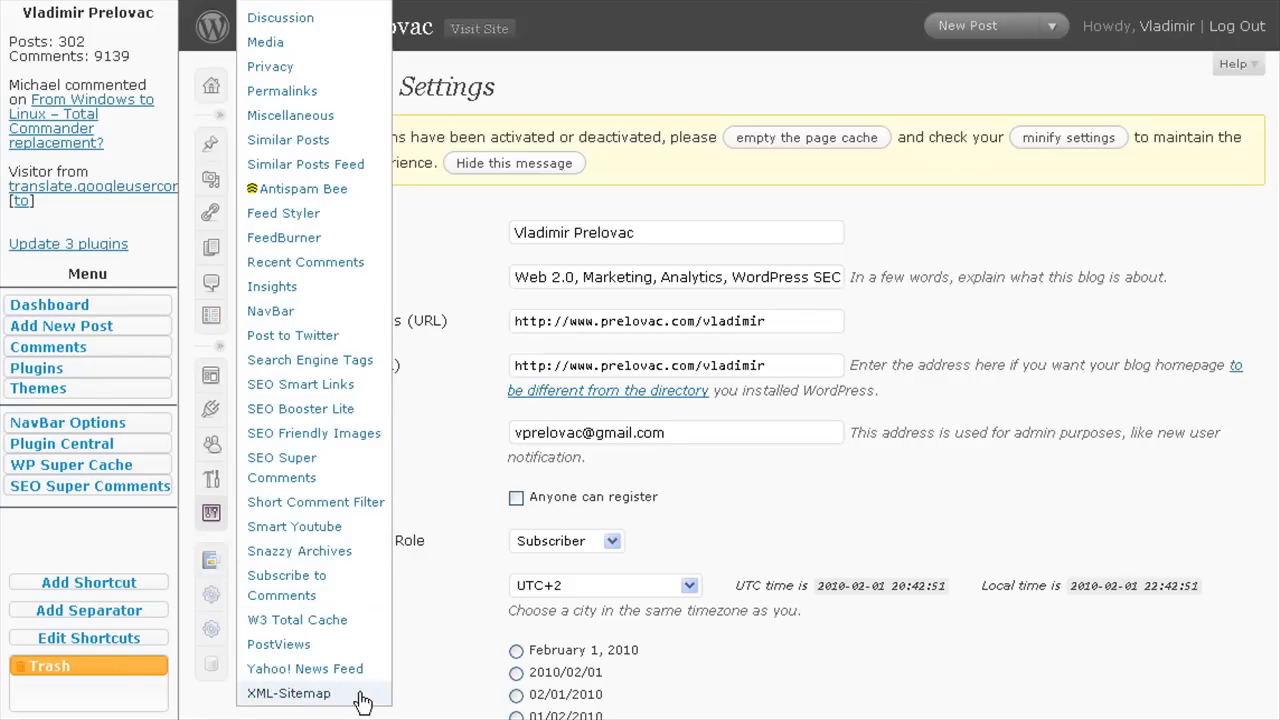
pyautogui.moveTo(326, 535)
pyautogui.mouseDown()
pyautogui.moveTo(107, 475)
pyautogui.moveTo(103, 521)
pyautogui.mouseUp()
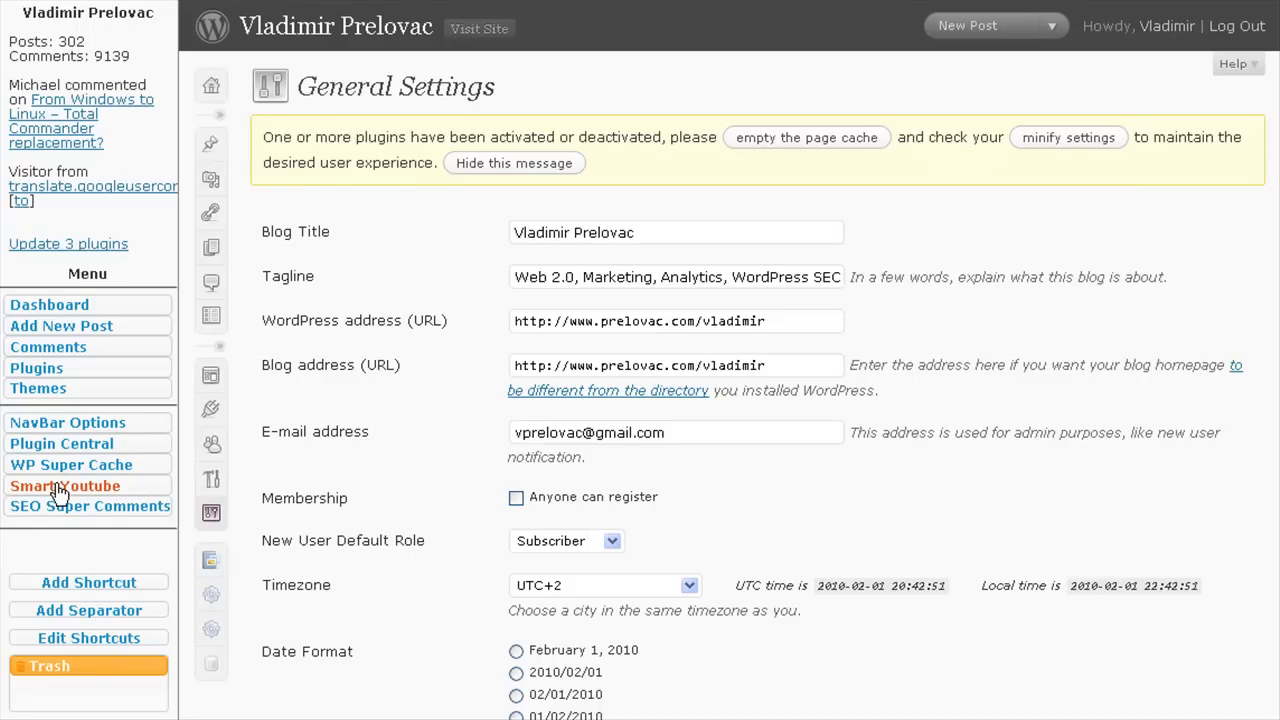
# Open the Smart Youtube plugin page from its new NavBar shortcut
pyautogui.click(58, 487)
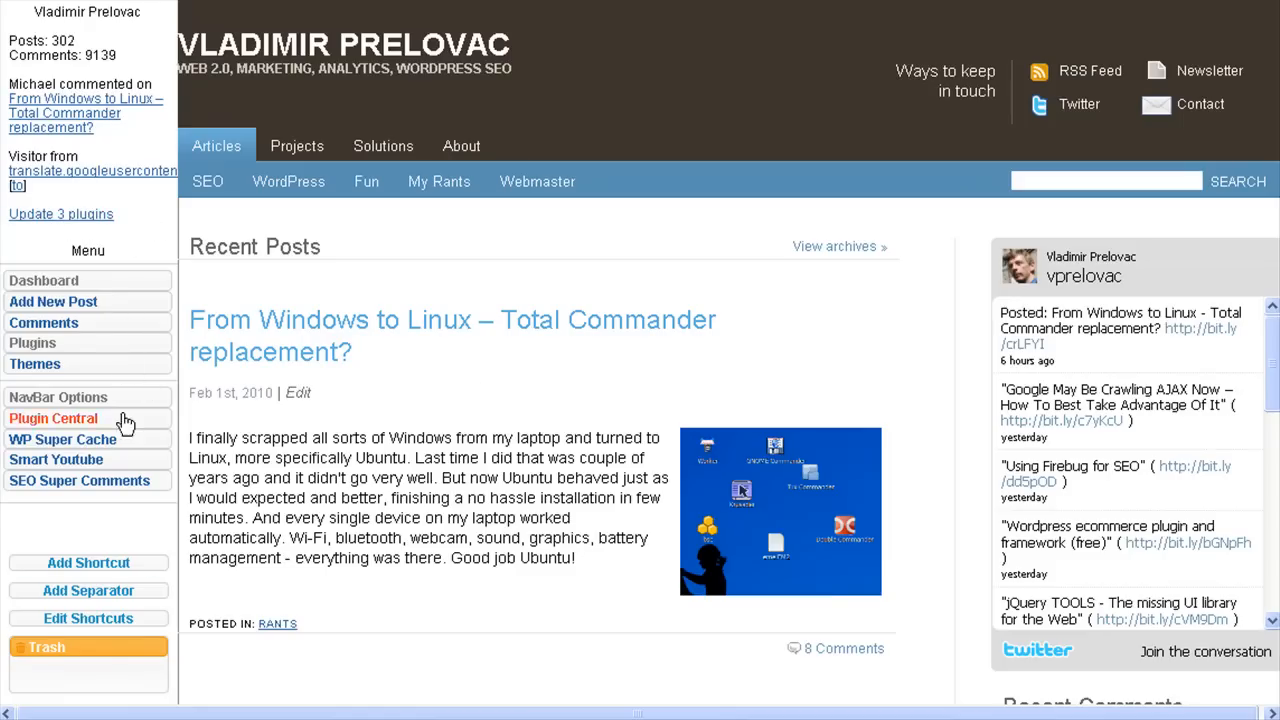
# Move Smart Youtube below SEO Super Comments and drag WP Super Cache onto Trash
pyautogui.moveTo(120, 462); pyautogui.dragTo(80, 500)
pyautogui.rightClick(80, 528)
pyautogui.press('Escape')
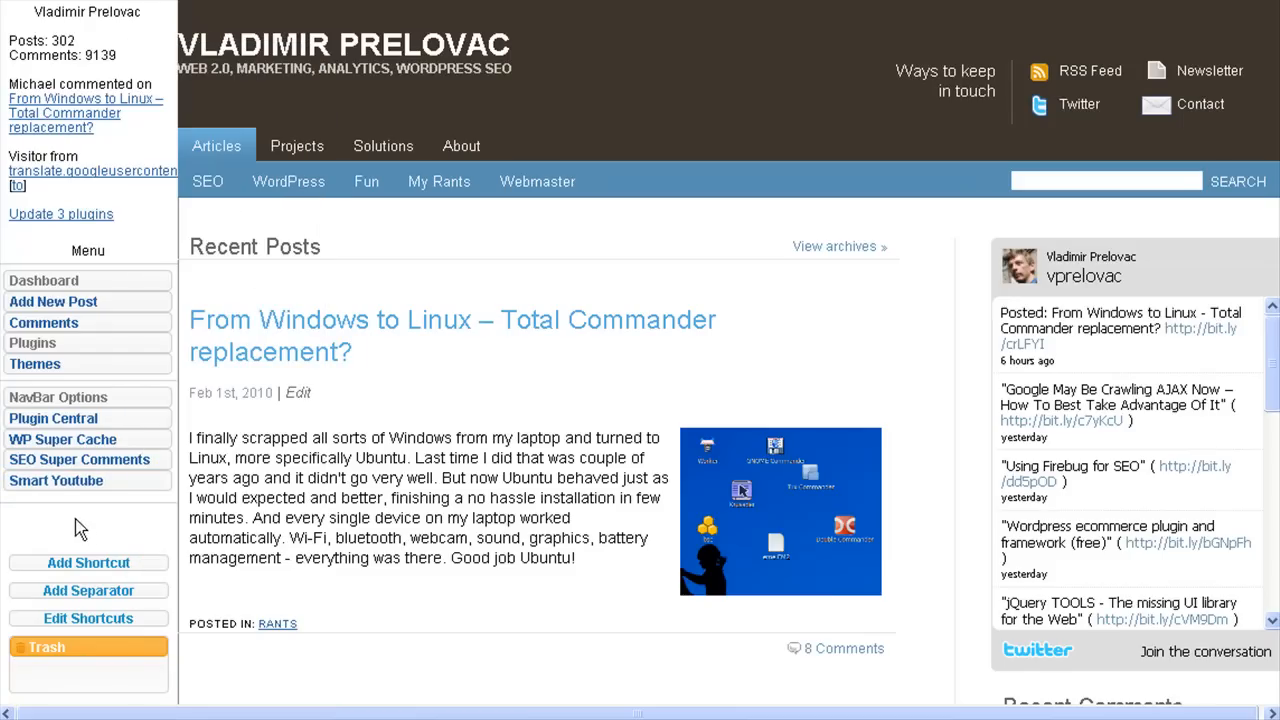
pyautogui.moveTo(82, 446); pyautogui.dragTo(82, 680)
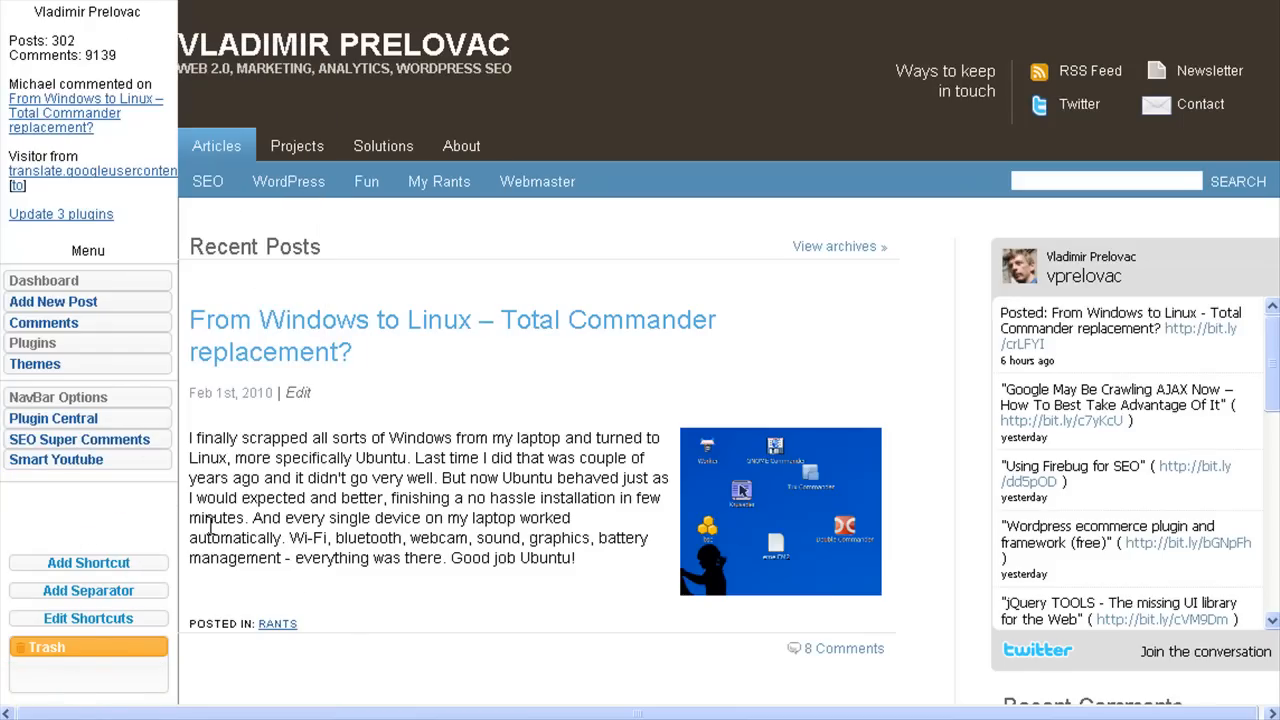